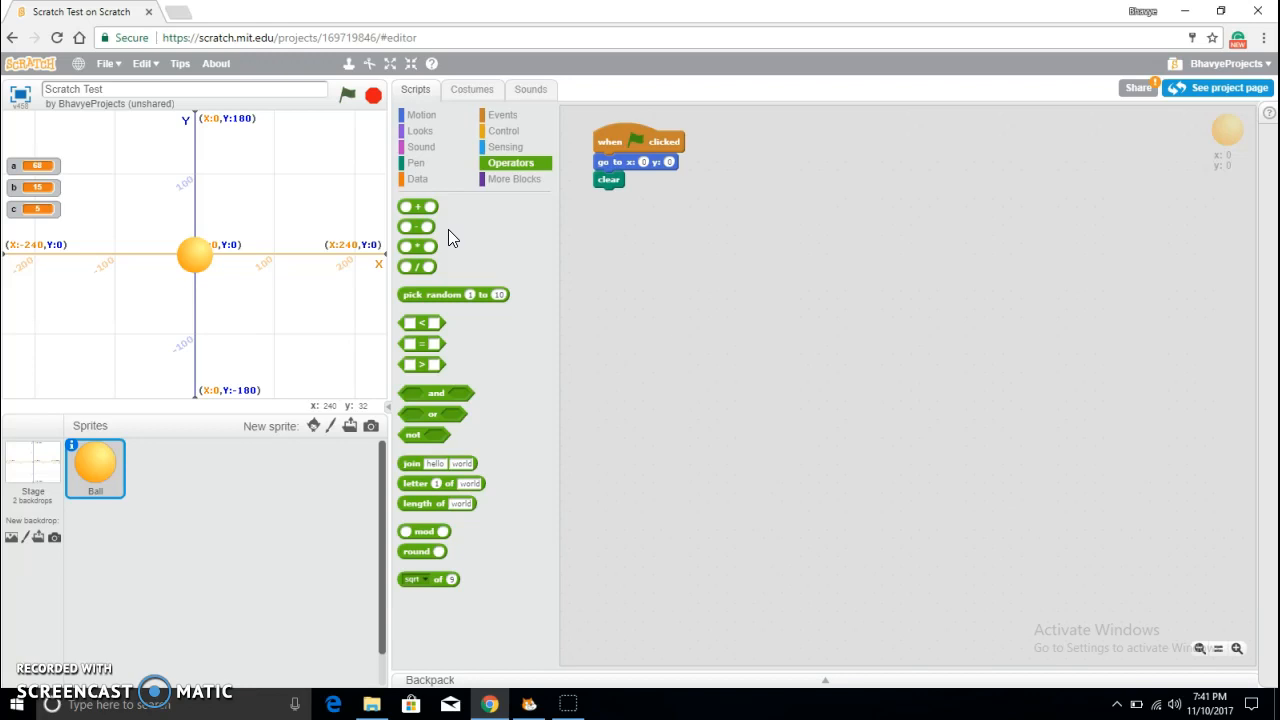
- Look up paddle ball game images on Google for reference, then close that browser tab
left_click(180, 11)
type("padd")
type("game")
key("Return")
left_click(260, 86)
left_click(1090, 180)
mouse_move(1270, 100)
left_mouse_down()
mouse_move(1262, 305)
mouse_move(1270, 90)
left_mouse_up()
left_click(485, 87)
type("bile")
left_click(186, 132)
left_click(108, 285)
left_click(1252, 207)
mouse_move(1270, 180)
left_mouse_down()
mouse_move(1270, 400)
mouse_move(1270, 80)
left_mouse_up()
left_click(303, 12)
- Add the Paddle sprite from the Sprite Library and drag it below the ball
left_click(314, 427)
left_click_drag(1237, 155, 1268, 340)
double_click(1150, 412)
left_click_drag(178, 226, 184, 340)
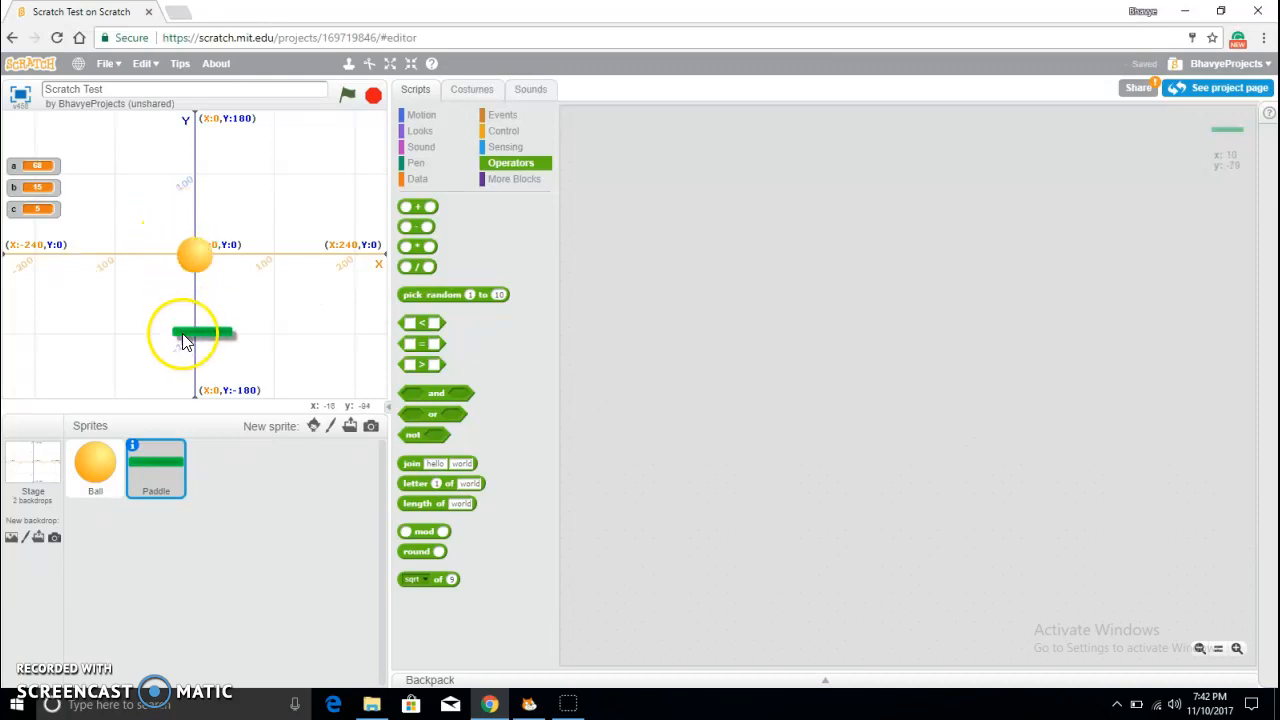
- Delete the stage's xy-grid backdrop and add the neon tunnel backdrop from the library
left_click(33, 465)
left_click(472, 89)
left_click(463, 238)
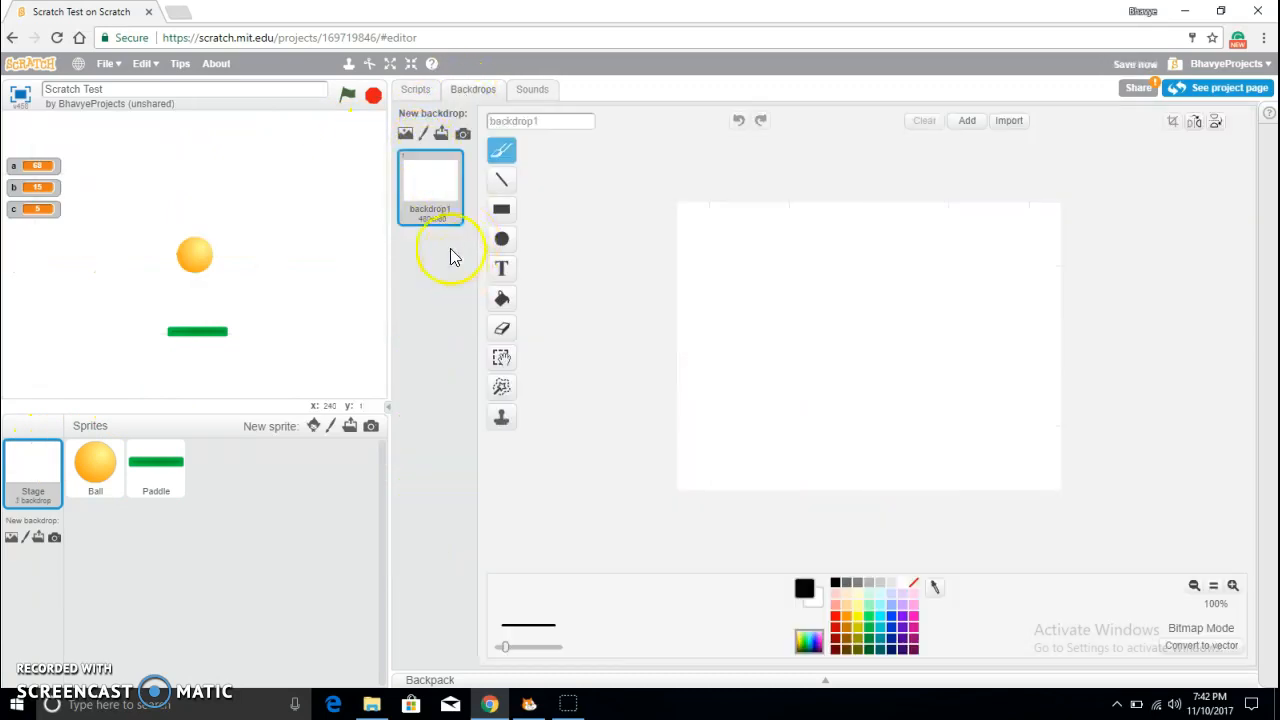
left_click(407, 134)
mouse_move(1232, 172)
left_mouse_down()
mouse_move(1265, 312)
mouse_move(1270, 420)
left_mouse_up()
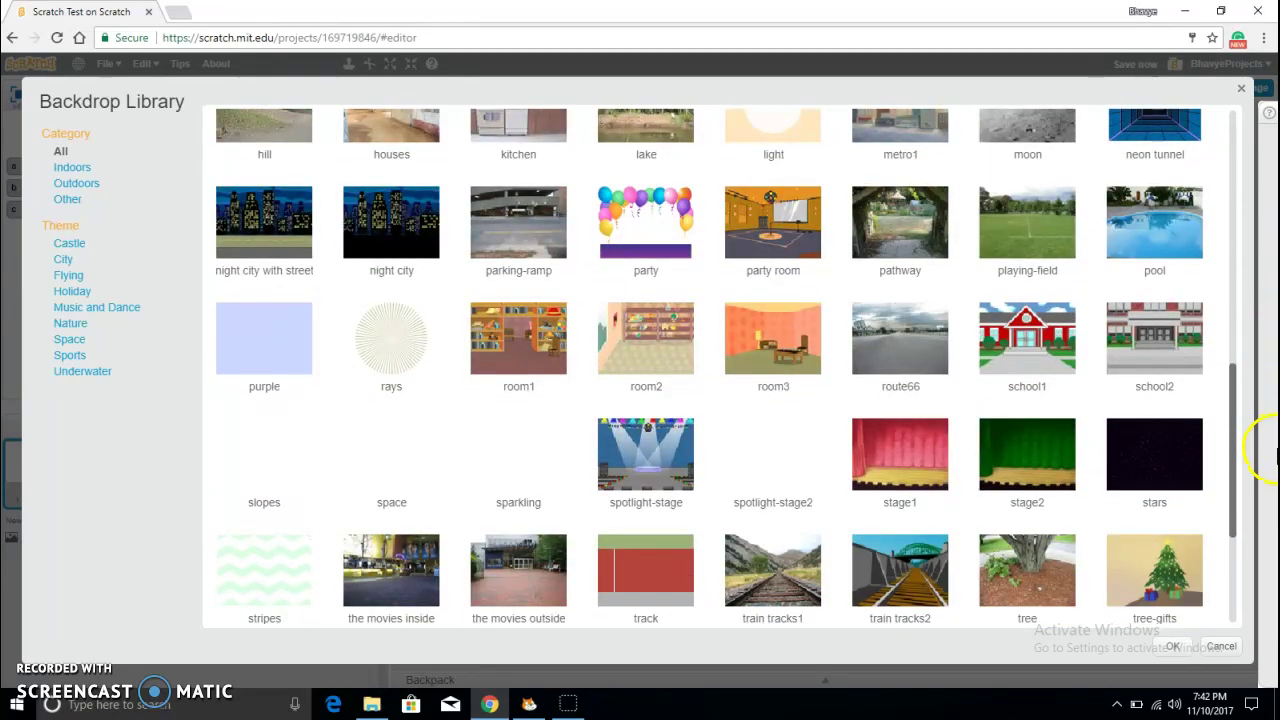
left_click_drag(1268, 420, 1268, 540)
mouse_move(1232, 530)
left_mouse_down()
mouse_move(1207, 381)
mouse_move(1175, 307)
mouse_move(1147, 390)
left_mouse_up()
double_click(1140, 410)
- Delete the blank backdrop1 so only the tunnel remains, then select the Ball sprite's scripts
left_click(430, 175)
left_click(463, 155)
left_click(156, 462)
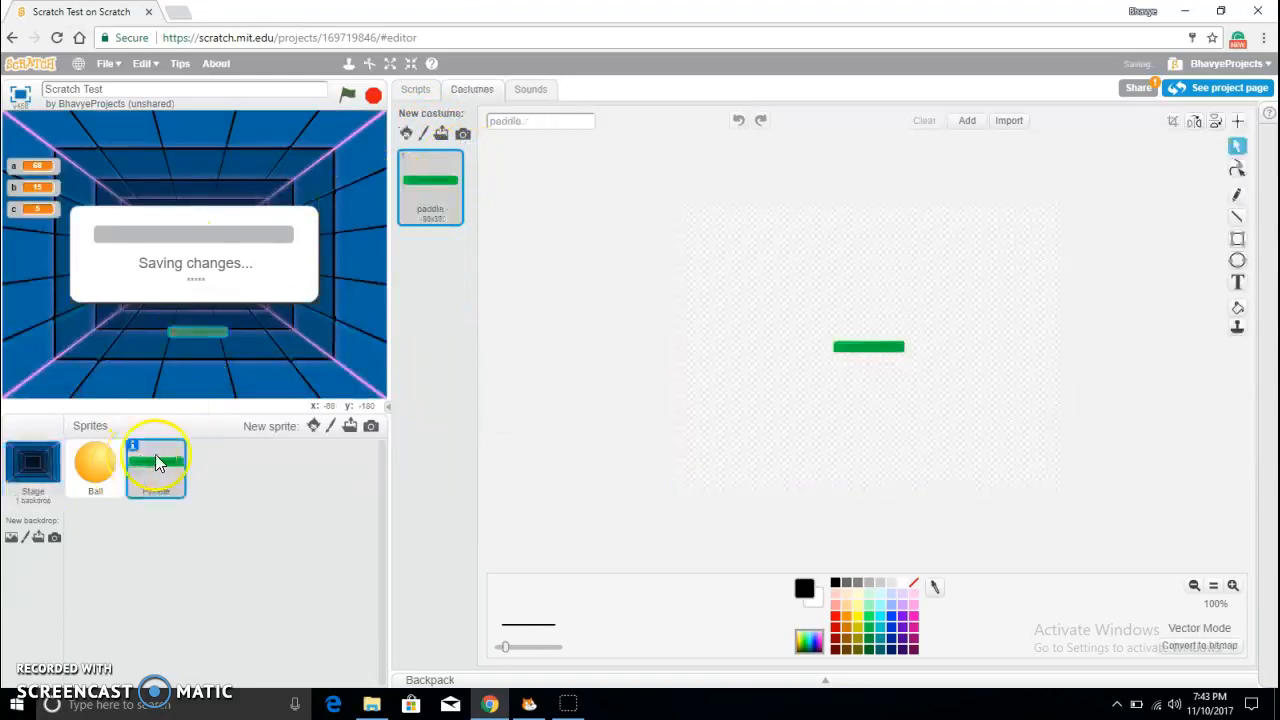
left_click(415, 89)
right_click(94, 466)
left_click(94, 466)
- Delete the leftover variables a, b and c from the Data palette
left_click(428, 176)
right_click(420, 233)
left_click(455, 252)
left_click(614, 384)
right_click(420, 233)
left_click(473, 258)
left_click(614, 384)
right_click(420, 231)
left_click(470, 258)
left_click(614, 384)
- Grow the paddle slightly and reposition it lower near the bottom of the stage
left_click(390, 63)
left_click(185, 330)
left_click(389, 64)
left_click(205, 332)
left_click_drag(200, 338, 196, 354)
left_click_drag(206, 358, 95, 361)
mouse_move(247, 360)
left_mouse_down()
mouse_move(218, 348)
mouse_move(198, 359)
left_mouse_up()
- Give the Paddle a green-flag script that sets its y position to -130
left_click(421, 114)
left_click(503, 114)
left_click_drag(437, 217, 640, 145)
left_click(421, 114)
left_click(133, 445)
left_click(75, 450)
left_click_drag(422, 518, 548, 266)
left_click(656, 166)
left_click(652, 166)
type("0")
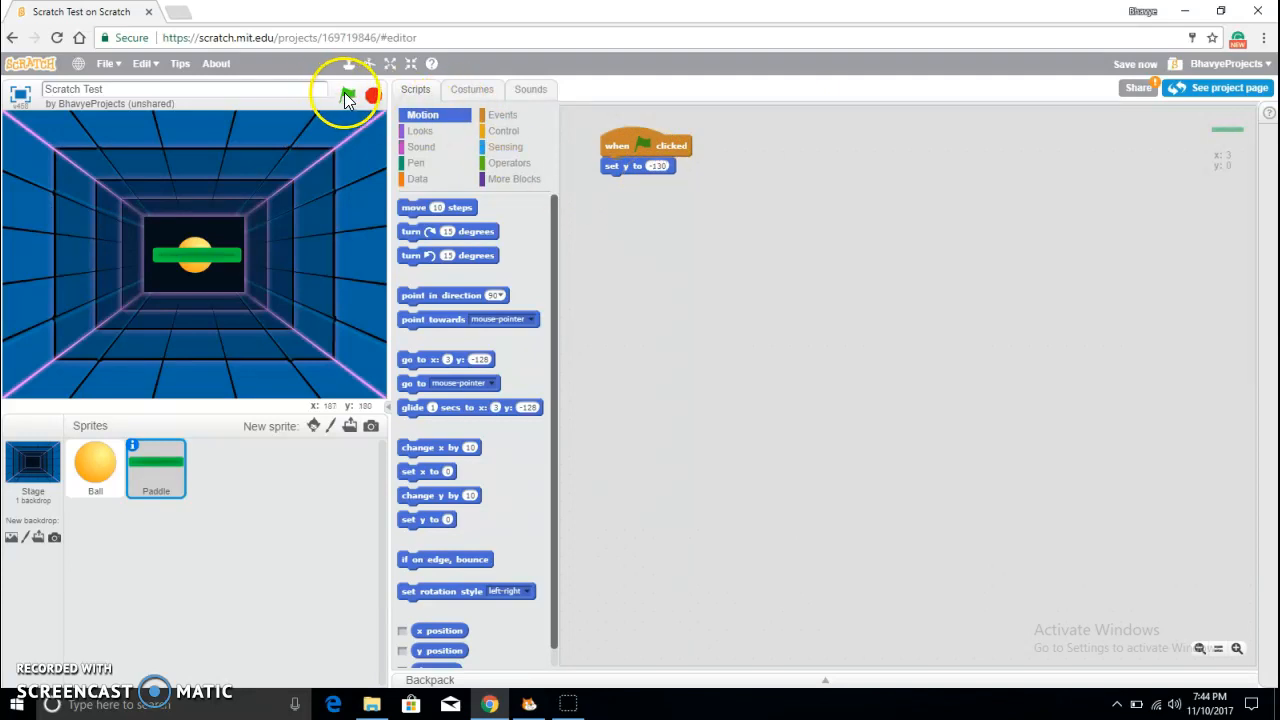
left_click(347, 94)
- Add a forever loop that sets the paddle's x to mouse x
left_click(502, 131)
left_click_drag(416, 285, 627, 180)
left_click(421, 131)
left_click(422, 114)
left_click_drag(525, 349, 648, 186)
left_click(506, 147)
left_click_drag(422, 391, 674, 203)
- Test the paddle following the mouse, recentre it, and reseat mouse x in the set x slot
left_click(348, 96)
left_click(373, 96)
left_click(347, 96)
left_click(373, 95)
left_click_drag(355, 358, 222, 370)
mouse_move(424, 390)
left_mouse_down()
mouse_move(455, 403)
mouse_move(338, 447)
mouse_move(330, 422)
left_mouse_up()
- Delete the clear block from the Ball's script and rest the ball on the paddle
left_click(347, 93)
left_click(372, 95)
left_click(94, 466)
right_click(621, 160)
left_click(611, 271)
right_click(608, 180)
left_click(614, 200)
left_click_drag(372, 350, 187, 352)
mouse_move(195, 255)
left_mouse_down()
mouse_move(222, 330)
mouse_move(347, 166)
mouse_move(32, 205)
mouse_move(206, 328)
mouse_move(271, 269)
mouse_move(338, 130)
left_mouse_up()
left_click_drag(304, 304, 220, 331)
- Add a forever loop to the Ball with move 10 steps and if on edge, bounce, and test it
left_click(424, 115)
left_click(496, 131)
left_click_drag(417, 285, 609, 180)
left_click(420, 131)
left_click_drag(415, 208, 628, 195)
left_click(347, 93)
left_click(373, 96)
left_click_drag(379, 249, 238, 266)
left_click_drag(440, 559, 650, 214)
left_click(351, 96)
- Reposition the ball, set its direction to 43 degrees in sprite info, and run the game
left_click_drag(231, 253, 219, 206)
left_click_drag(195, 199, 360, 205)
left_click_drag(277, 305, 272, 315)
left_click(73, 444)
left_click_drag(354, 472, 360, 466)
left_click(347, 94)
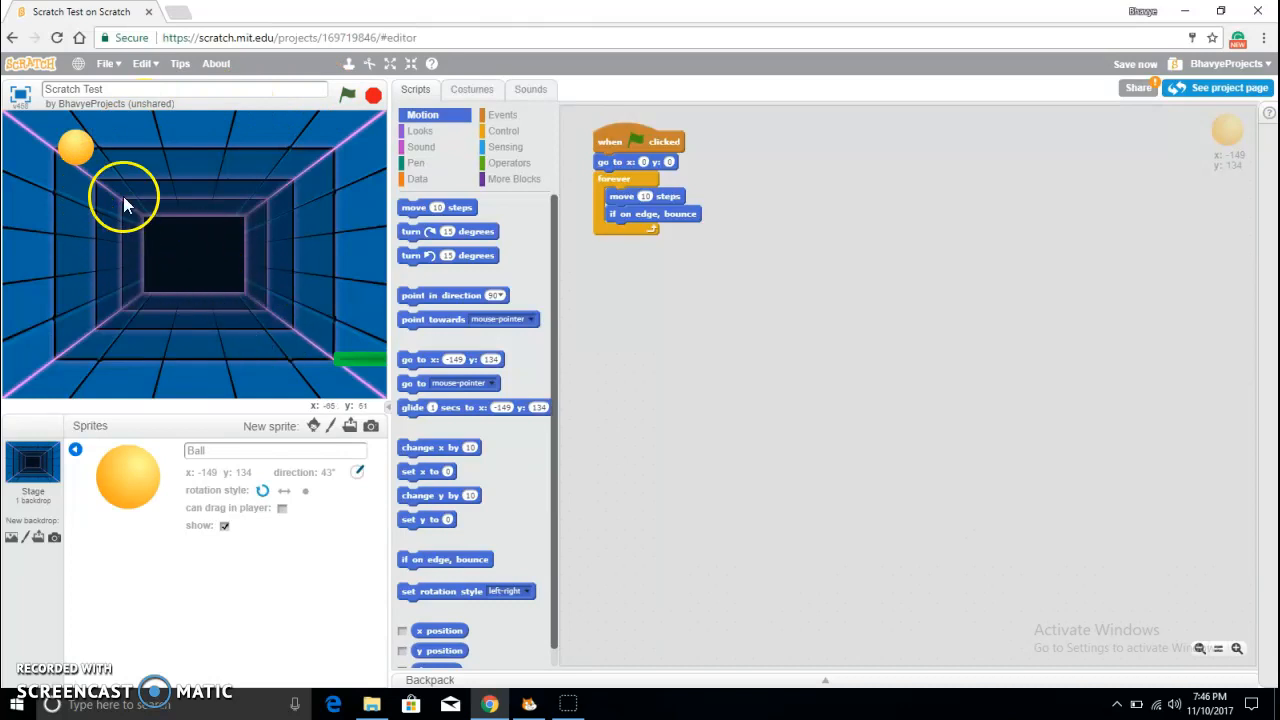
left_click(347, 93)
- Add an if-then inside the Ball's loop that checks touching Paddle
left_click(500, 131)
mouse_move(408, 330)
left_mouse_down()
mouse_move(632, 258)
mouse_move(632, 232)
left_mouse_up()
left_click(511, 162)
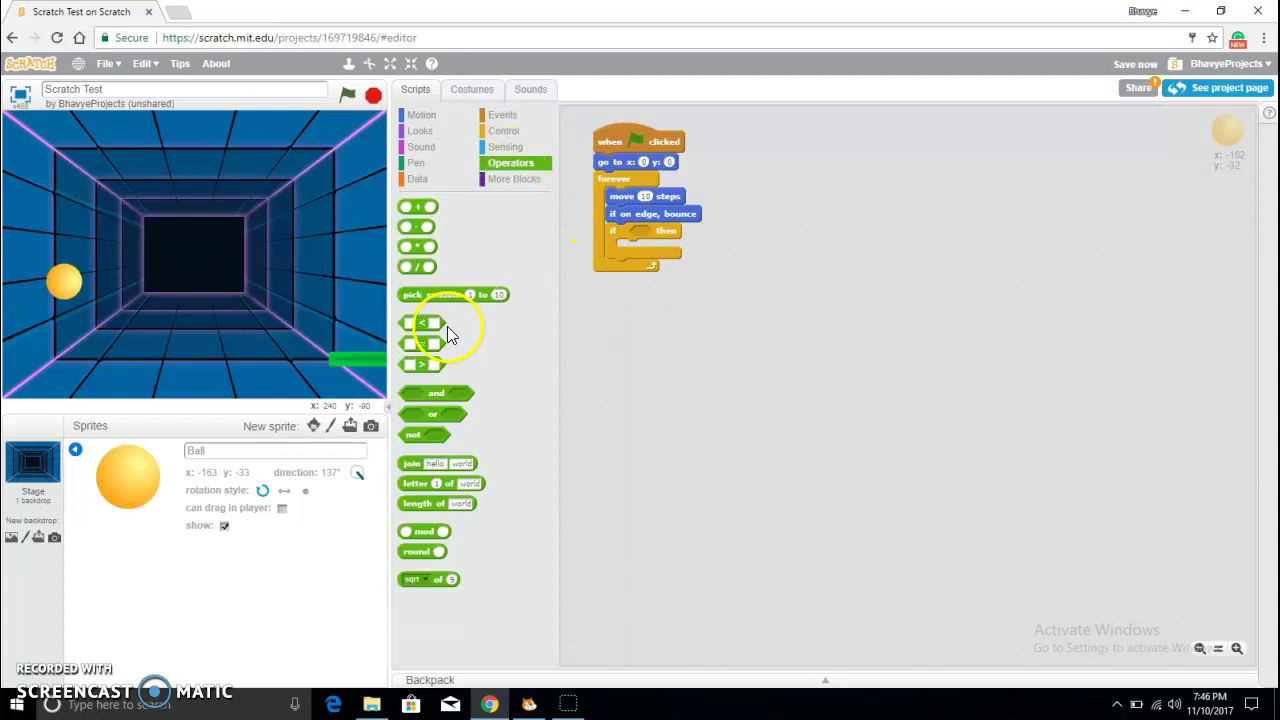
left_click(503, 147)
left_click_drag(511, 211, 655, 230)
left_click(708, 284)
- Move the paddle aside and turn the Ball's direction dial to 45 degrees
mouse_move(358, 358)
left_mouse_down()
mouse_move(105, 362)
mouse_move(139, 286)
left_mouse_up()
left_click(92, 345)
mouse_move(358, 476)
left_mouse_down()
mouse_move(352, 492)
mouse_move(372, 490)
left_mouse_up()
left_click_drag(360, 474, 379, 510)
left_click_drag(379, 510, 389, 438)
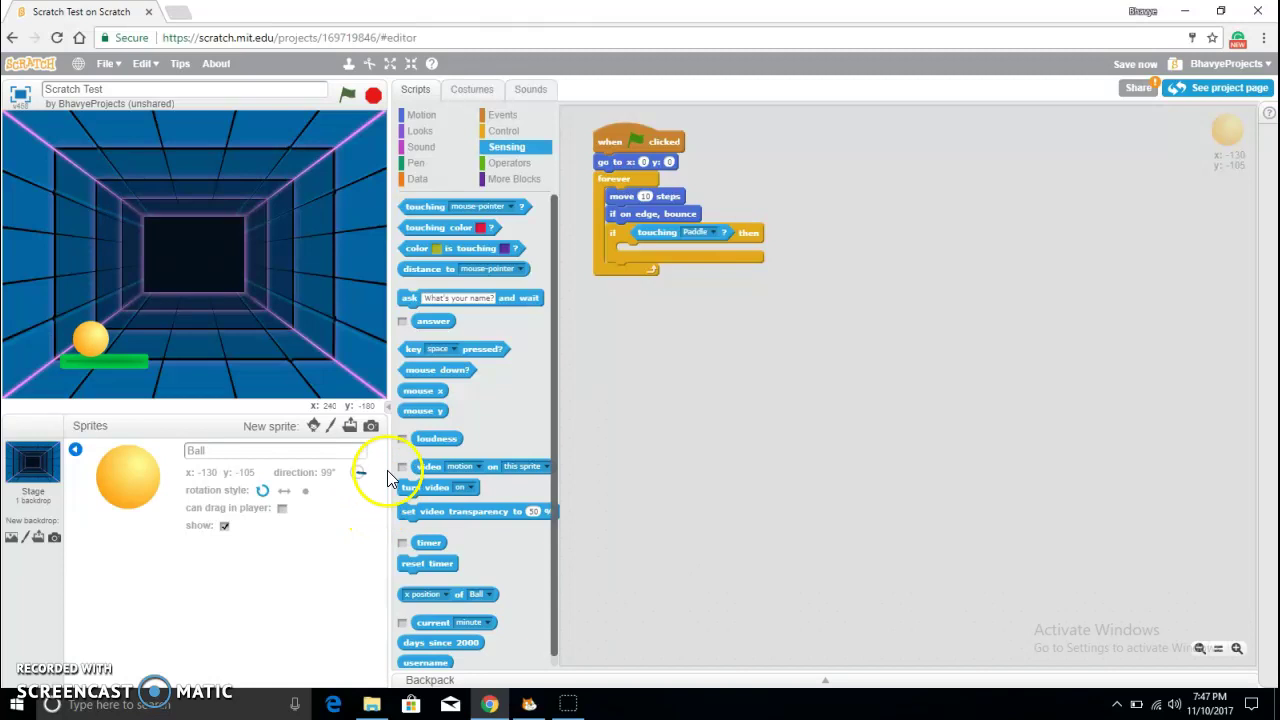
- Make the if turn the ball counter-clockwise by a random 80 to 120 degrees
left_click(492, 131)
left_click(507, 147)
left_click(420, 115)
left_click_drag(423, 233, 607, 247)
mouse_move(634, 251)
left_mouse_down()
mouse_move(469, 241)
mouse_move(638, 249)
left_mouse_up()
left_click(508, 163)
left_click_drag(432, 298, 709, 256)
left_click(732, 253)
type("80")
left_click(768, 253)
type("120")
- Run the game and steer the paddle under the ball to test the bounce
left_click(347, 93)
type("00")
left_click(348, 96)
left_click_drag(108, 205, 203, 208)
type("120")
left_click(348, 93)
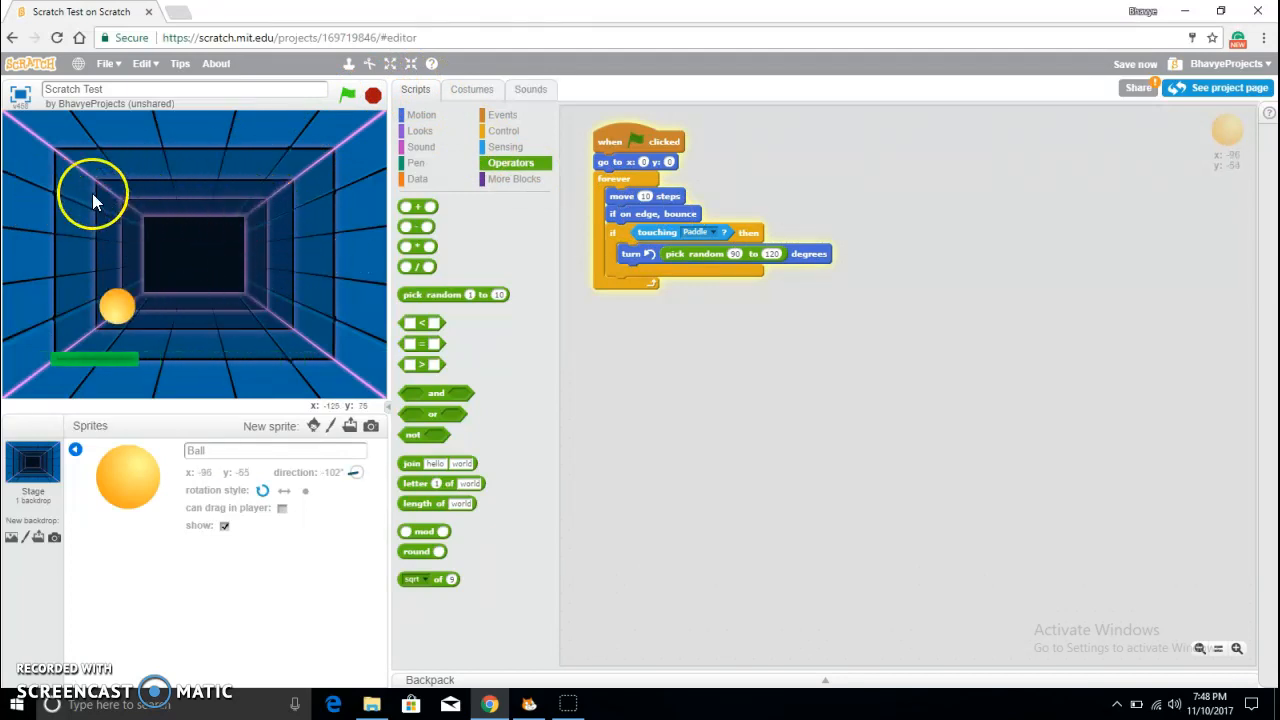
left_click(373, 95)
left_click_drag(257, 192, 339, 334)
mouse_move(360, 468)
left_mouse_down()
mouse_move(378, 493)
mouse_move(360, 440)
mouse_move(380, 486)
left_mouse_up()
left_click_drag(340, 338, 287, 272)
left_click_drag(258, 359, 202, 354)
mouse_move(293, 268)
left_mouse_down()
mouse_move(203, 315)
mouse_move(222, 213)
mouse_move(235, 335)
mouse_move(355, 290)
mouse_move(330, 285)
left_mouse_up()
left_click(348, 96)
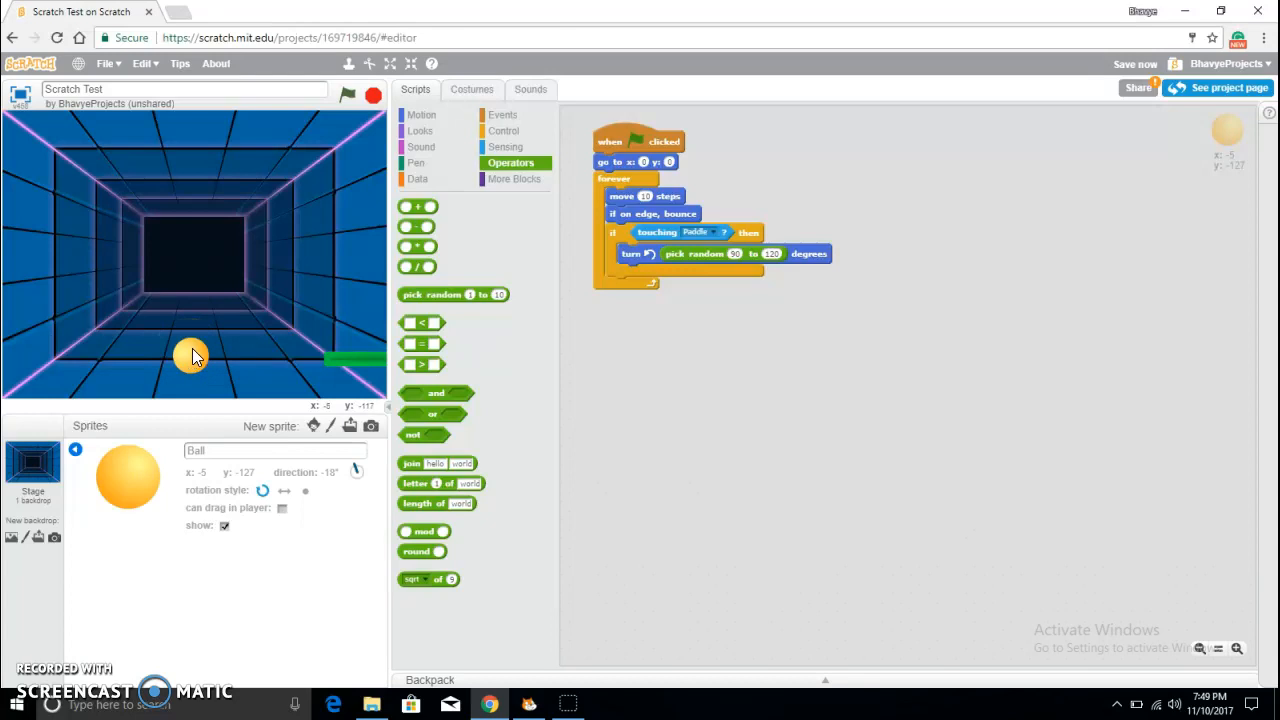
- Place the ball near the stage bottom and add a second if-then with a comparison operator
left_click(75, 449)
left_click_drag(188, 358, 193, 390)
left_click_drag(197, 455, 212, 385)
left_click(515, 131)
left_click_drag(405, 330, 606, 283)
left_click(509, 162)
left_click_drag(427, 322, 657, 285)
- Make the if stop all when y position equals -180, and run the game
left_click(508, 148)
left_click(422, 114)
left_click_drag(440, 651, 660, 289)
right_click(700, 293)
left_click(766, 384)
left_click(712, 290)
type("-180")
left_click(503, 131)
left_click_drag(619, 336, 635, 309)
left_click(347, 94)
- Check the ball's position in sprite info near the bottom edge while running the game
left_click(72, 446)
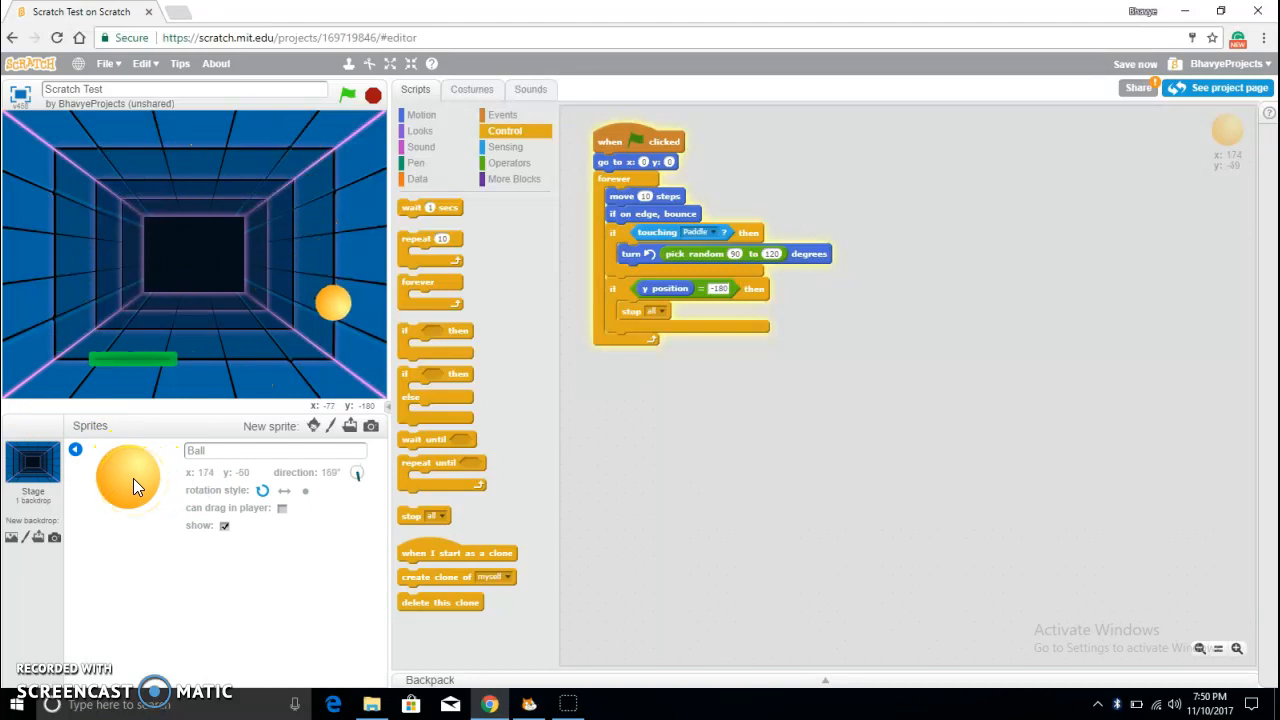
left_click(373, 95)
type("-180")
left_click_drag(75, 343, 82, 385)
type("-160")
left_click(348, 95)
left_click(373, 95)
- Change the condition to y position less than -150 and test the game
left_click(723, 289)
type("-150")
right_click(710, 289)
left_click(731, 373)
left_click(347, 94)
- Run the game once, then start painting a new sprite for the Game Over message
left_click(76, 451)
left_click(347, 95)
left_click(178, 11)
type("you")
left_click(303, 11)
left_click(332, 426)
- Write 'Game Over' on the costume canvas in red Donegal text
left_click(500, 270)
left_click(768, 300)
left_click(545, 604)
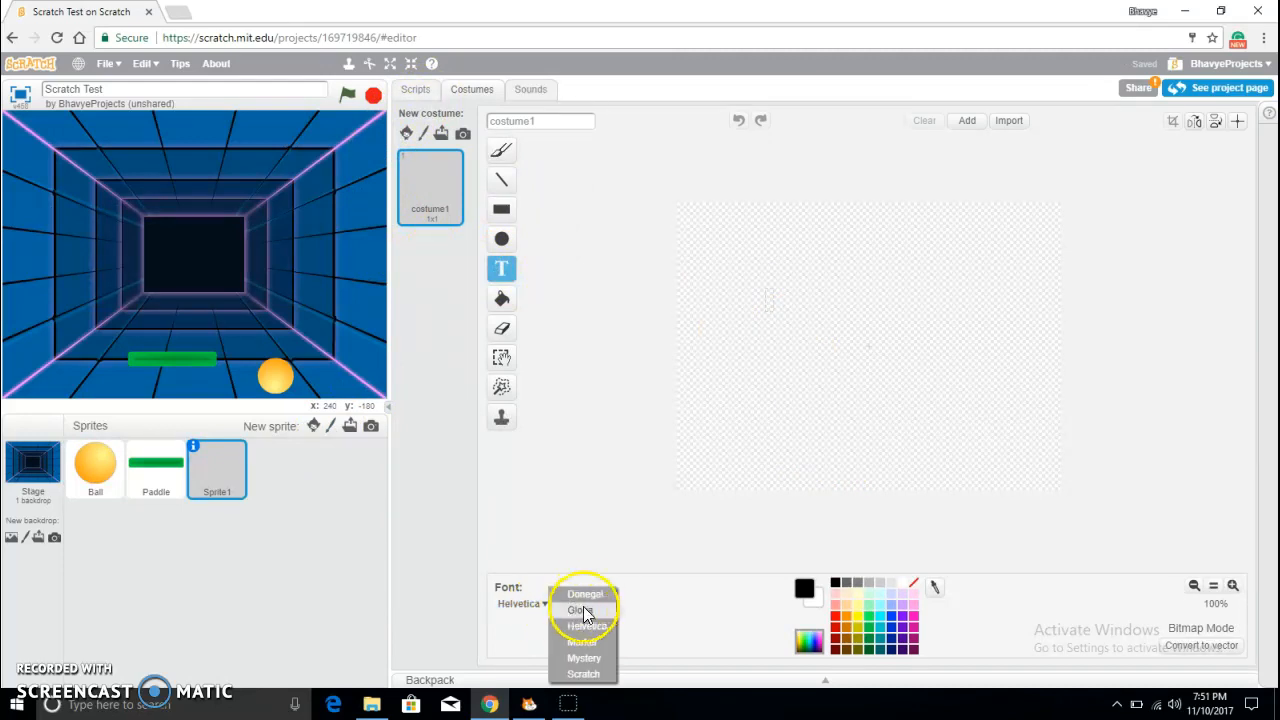
left_click(586, 595)
left_click(836, 622)
type("Gam")
key("BackSpace")
type("ver")
- Centre the costume on the text and try growing and shrinking the sprite on the stage
left_click(1237, 121)
left_click(824, 302)
left_click(410, 65)
left_click(390, 63)
left_click(186, 237)
left_click(408, 65)
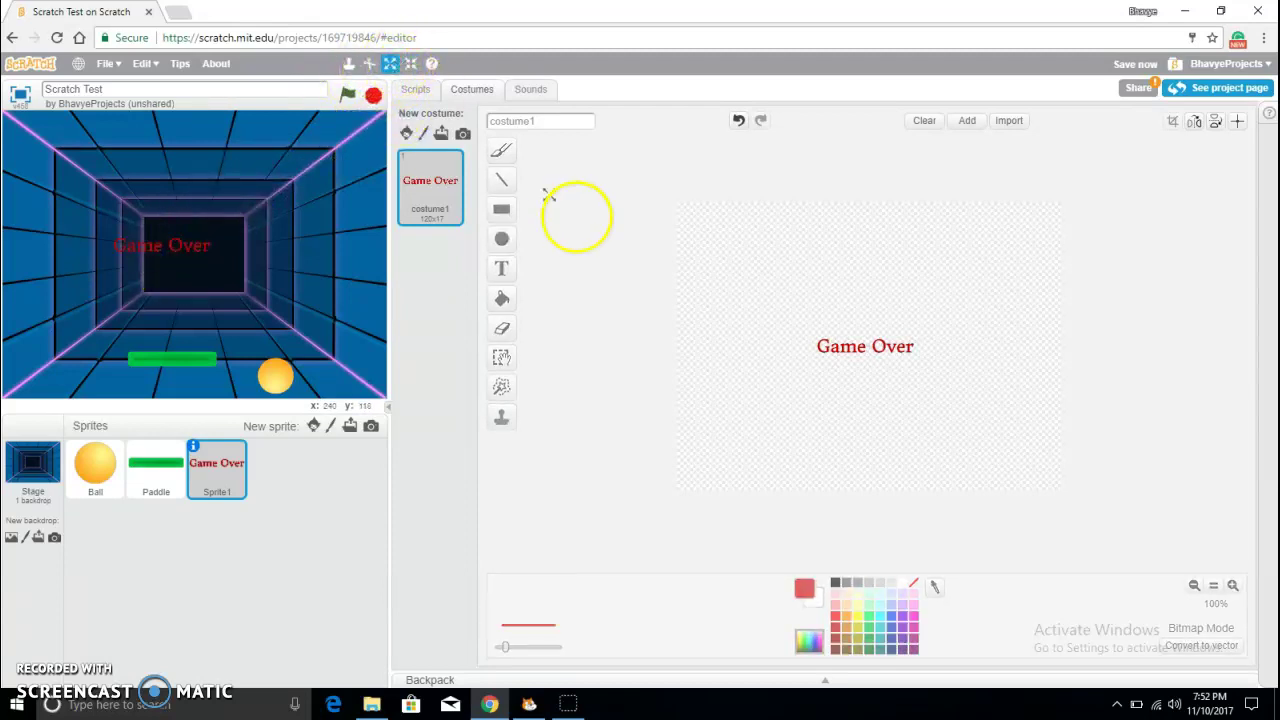
left_click(205, 243)
- Move the Game Over text, undo/redo the edits and delete the stray duplicate text
left_click(501, 357)
left_click_drag(775, 330, 930, 400)
mouse_move(870, 345)
left_mouse_down()
mouse_move(896, 370)
mouse_move(875, 327)
left_mouse_up()
key("ctrl+z")
key("ctrl+z")
left_click(761, 121)
left_click(761, 121)
left_click(742, 121)
left_click(760, 122)
left_click_drag(870, 350, 896, 374)
key("Delete")
- Scale the Game Over text up by its corner handle and recentre the costume on it
left_click_drag(718, 243, 898, 336)
left_click_drag(898, 336, 1069, 424)
left_click(1237, 121)
left_click(930, 352)
left_click(390, 63)
left_click(200, 237)
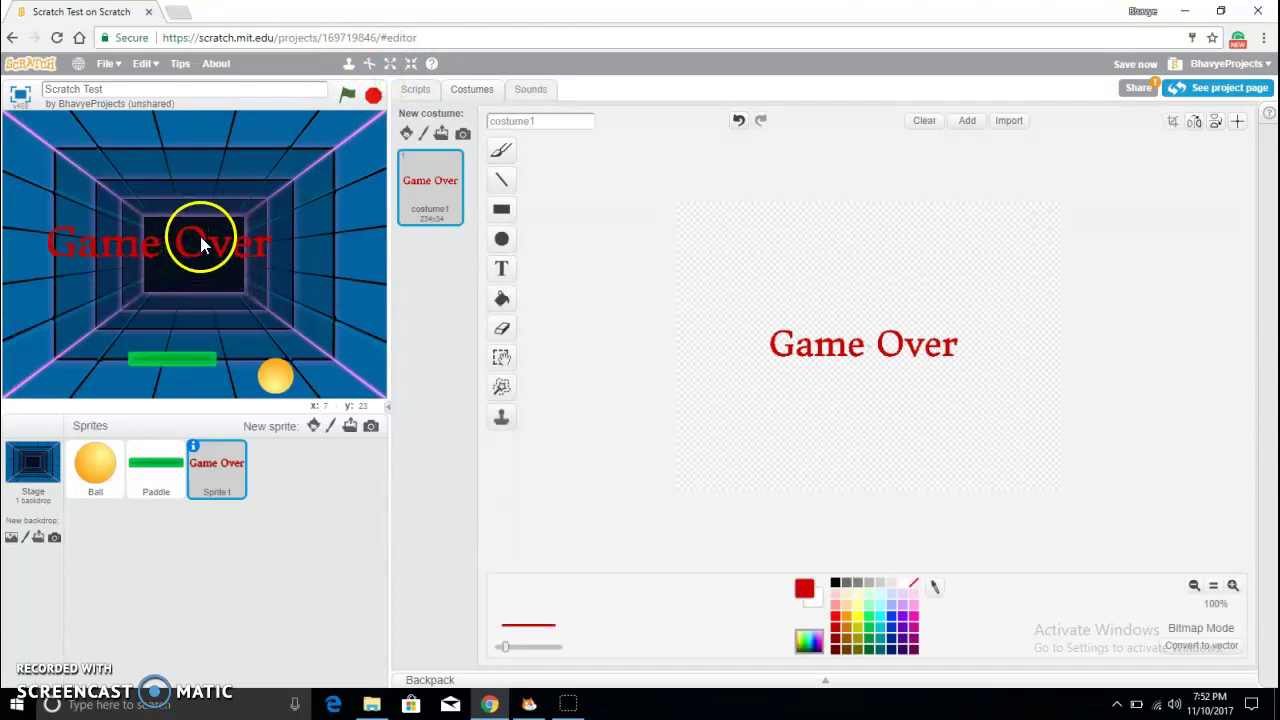
left_click(345, 80)
- Move the Game Over sprite higher on the stage and add '!!!' text to the costume
left_click_drag(203, 238, 242, 212)
left_click(501, 268)
left_click(501, 358)
left_click(822, 400)
- Enlarge the '!!!' text and position it beneath Game Over
left_click_drag(857, 419, 943, 481)
left_click_drag(822, 405, 971, 406)
left_click(789, 394)
left_click_drag(857, 420, 917, 486)
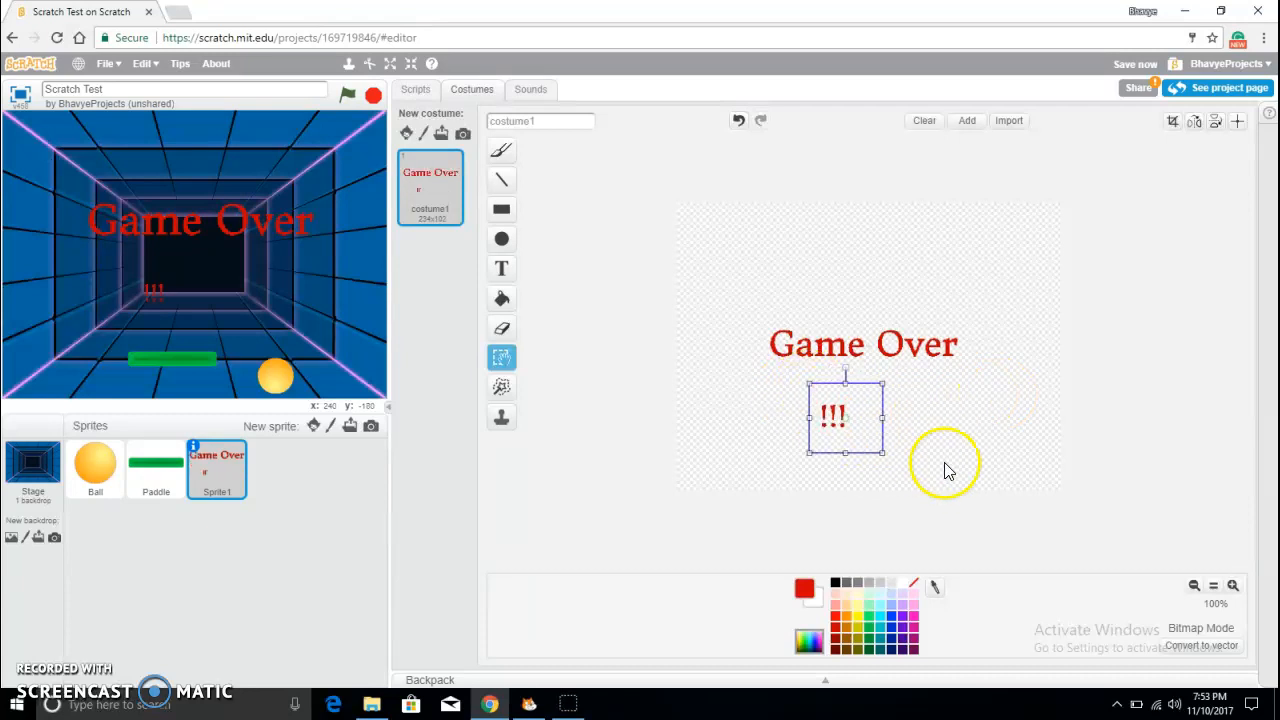
left_click_drag(850, 428, 872, 395)
- Give Sprite1 a when-flag-clicked script that hides it at game start
left_click(980, 257)
left_click(416, 89)
left_click(510, 114)
left_click_drag(585, 170, 607, 125)
left_click(421, 114)
left_click_drag(412, 335, 430, 330)
left_click_drag(590, 163, 588, 158)
- Add a when-I-receive-message1 script that shows the sprite and starts a forever loop
left_click(500, 114)
left_click_drag(438, 410, 600, 197)
left_click(420, 131)
left_click_drag(583, 213, 583, 210)
left_click(505, 131)
left_click_drag(415, 283, 599, 232)
- Fill the forever loop with hide, wait 0.5 secs and show so the text blinks
left_click(420, 131)
left_click(504, 131)
left_click_drag(411, 208, 601, 258)
left_click(608, 265)
type("0.5")
left_click(700, 350)
- In the Ball's below -150 if block, replace stop all with broadcast message1
left_click(151, 470)
left_click(100, 470)
left_click_drag(633, 311, 507, 133)
left_click(503, 114)
left_click_drag(420, 431, 646, 305)
- Check Sprite1's scripts, then add stop all back beneath the broadcast
left_click(217, 468)
left_click(95, 465)
left_click(503, 130)
left_click_drag(414, 515, 650, 330)
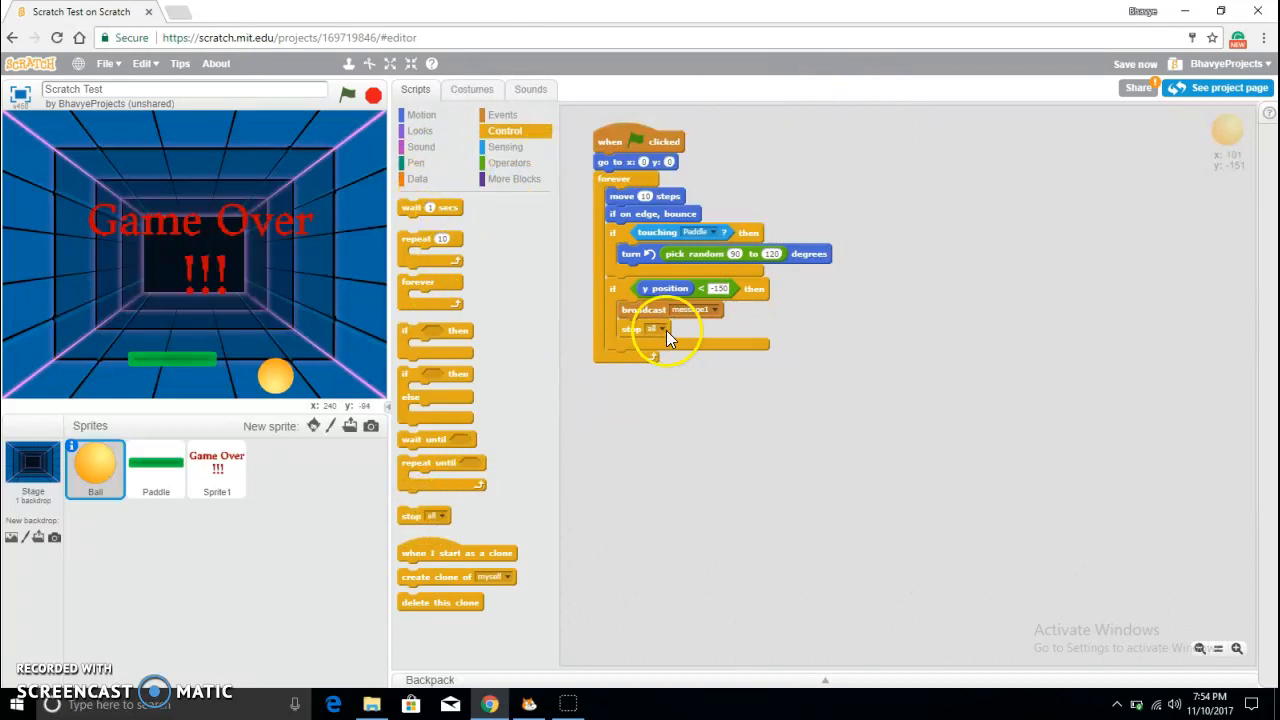